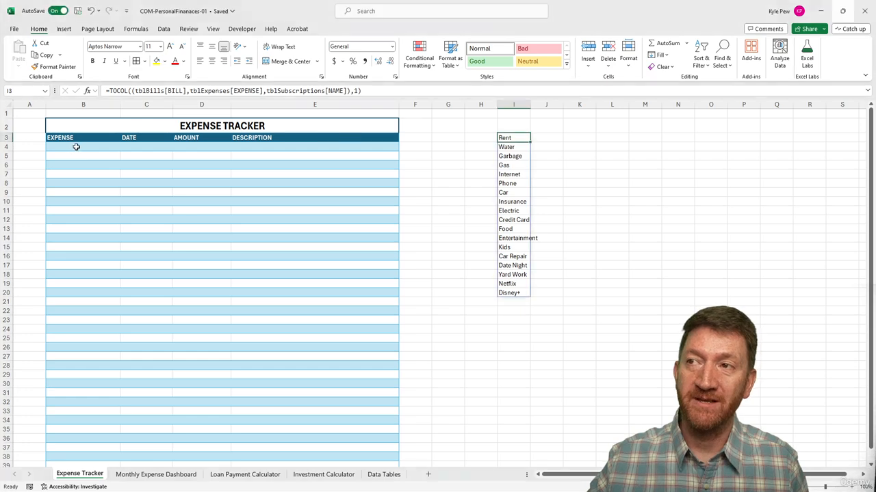
Step: Select the EXPENSE column cells B4:B39 of the expense tracker and open Data Validation for them
left_click(79, 147)
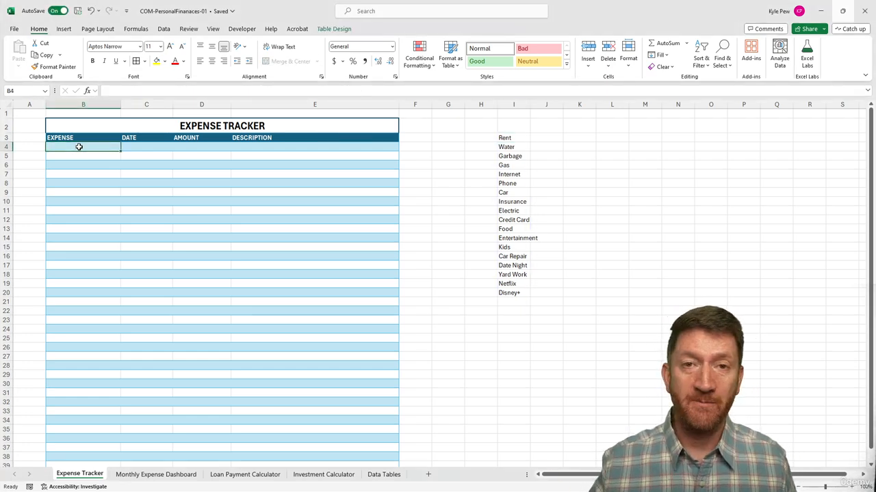
left_click_drag(69, 148, 71, 428)
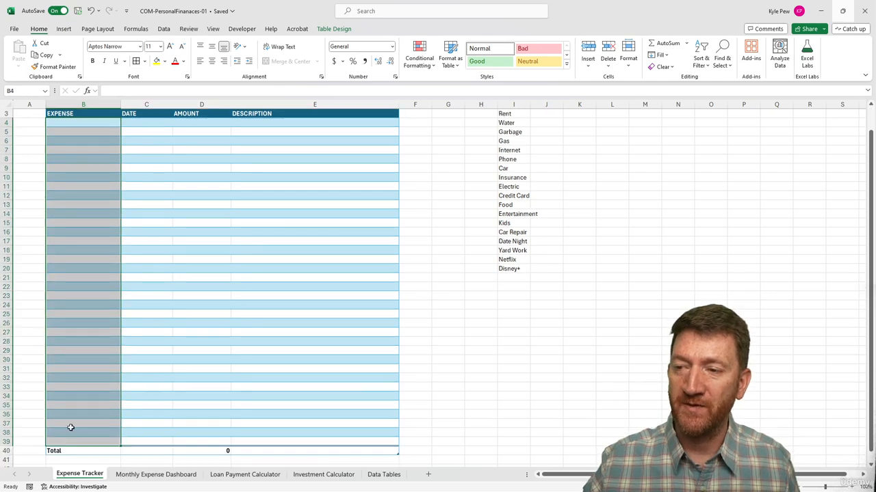
scroll(75, 359, "up", 1)
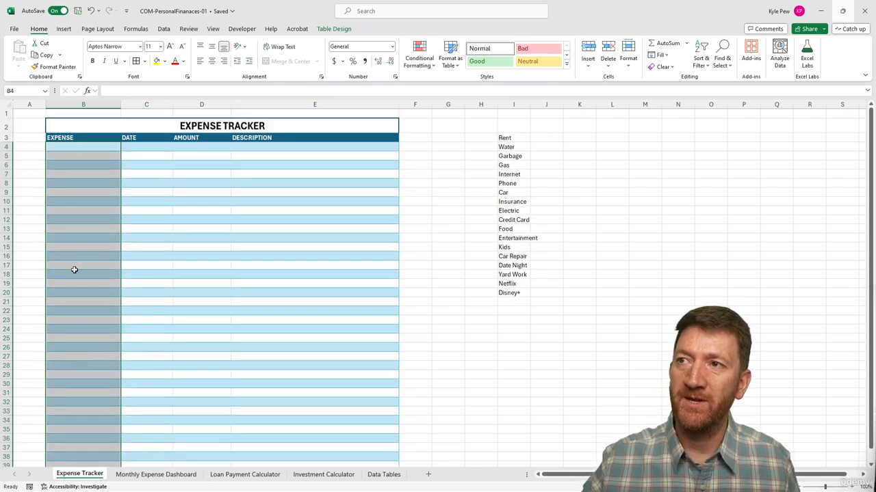
scroll(75, 273, "down", 3)
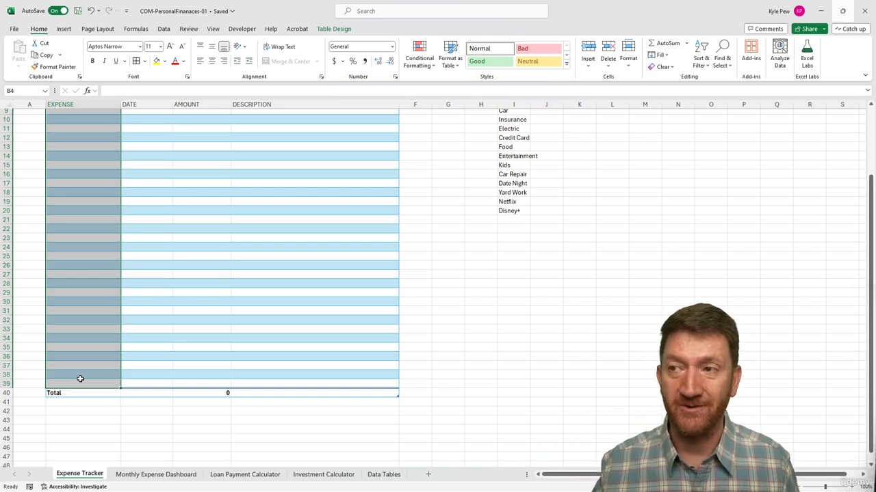
scroll(98, 317, "up", 3)
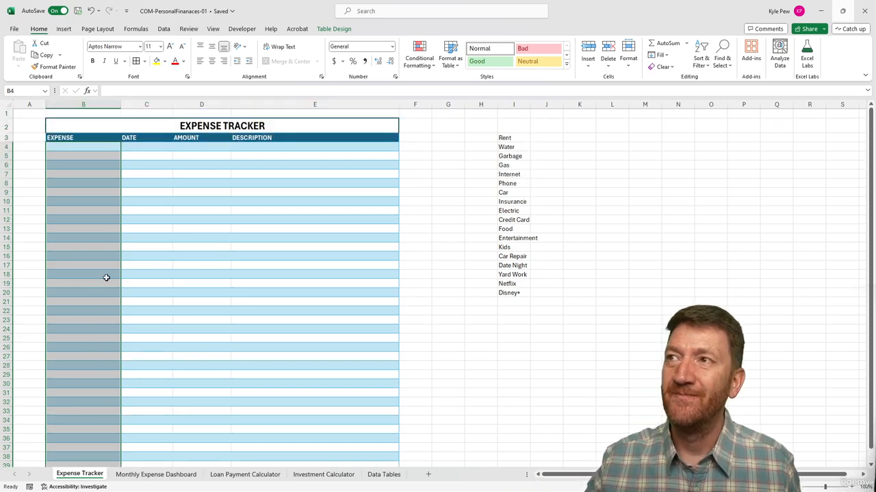
left_click(167, 31)
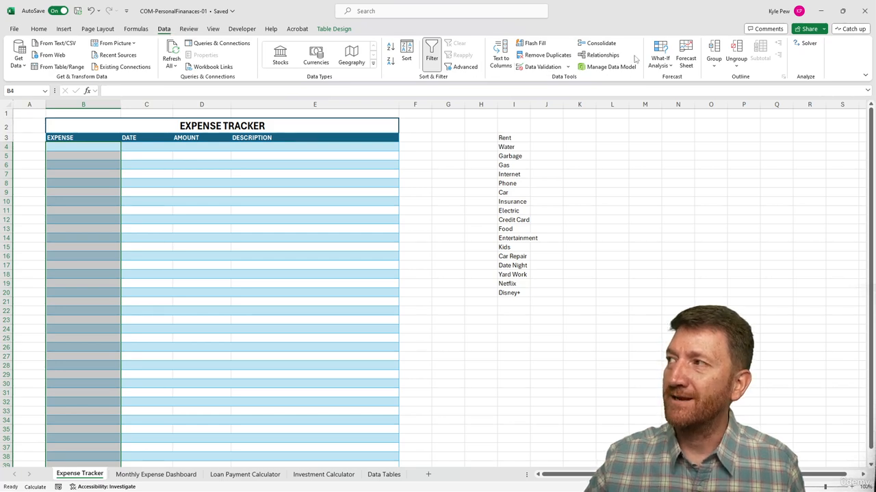
left_click(540, 68)
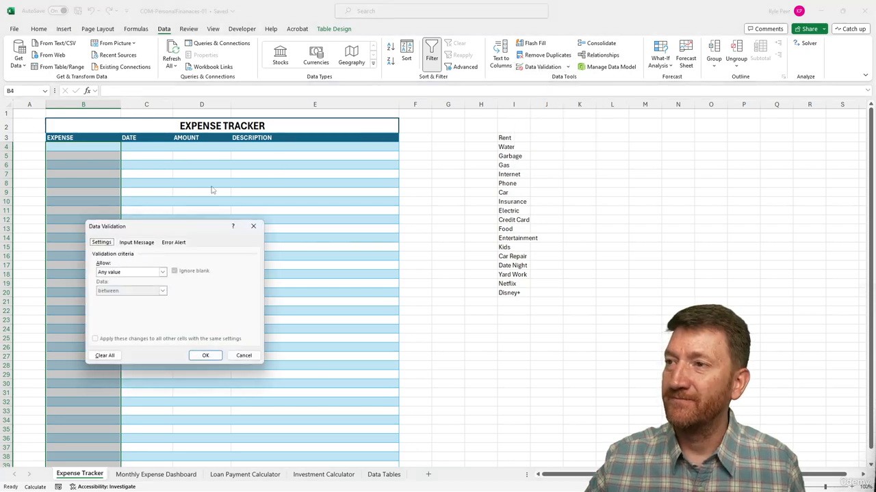
left_click_drag(148, 232, 246, 161)
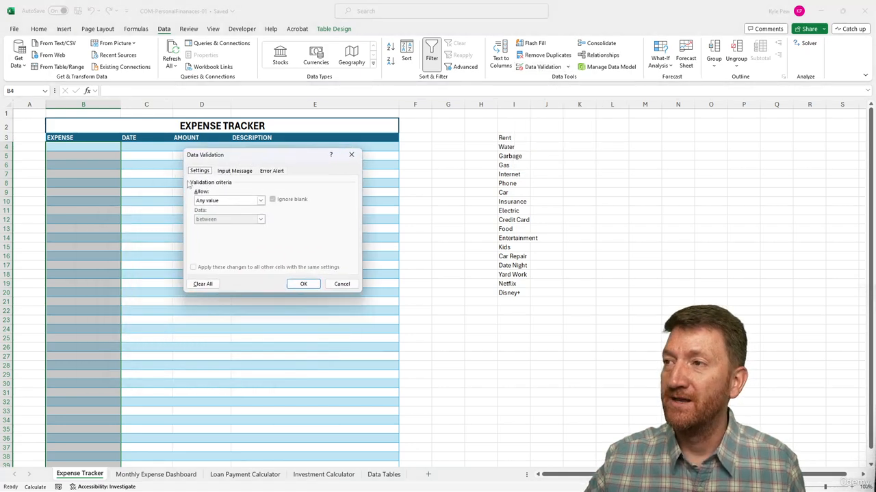
Step: Restrict the selected EXPENSE cells to a list with the source =$I$3:$I$20
left_click(218, 205)
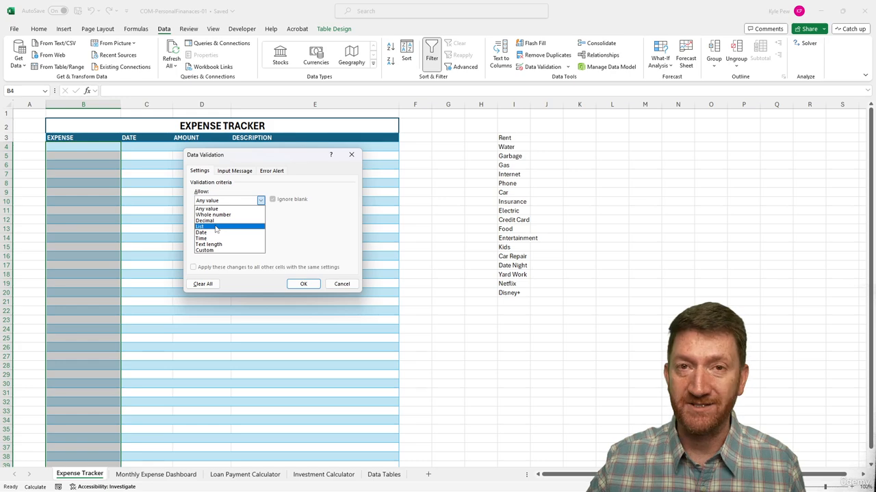
left_click(216, 227)
left_click(212, 237)
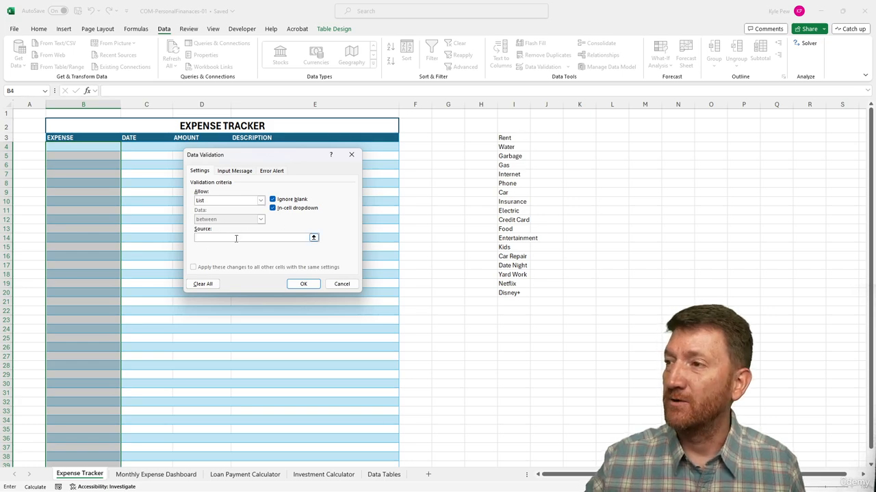
left_click(512, 138)
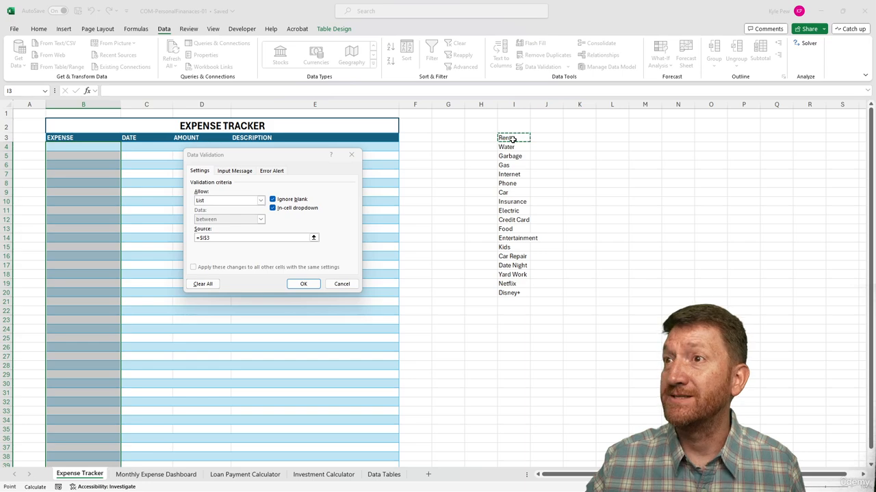
left_click_drag(512, 139, 512, 292)
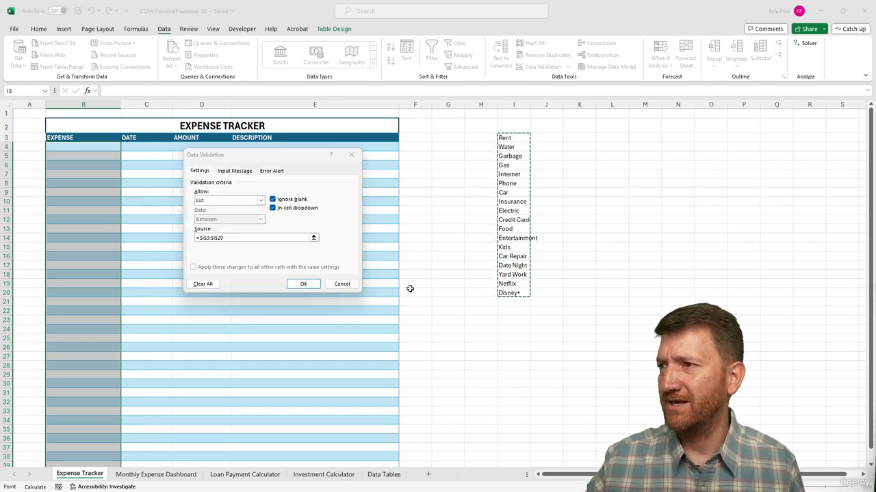
left_click(304, 285)
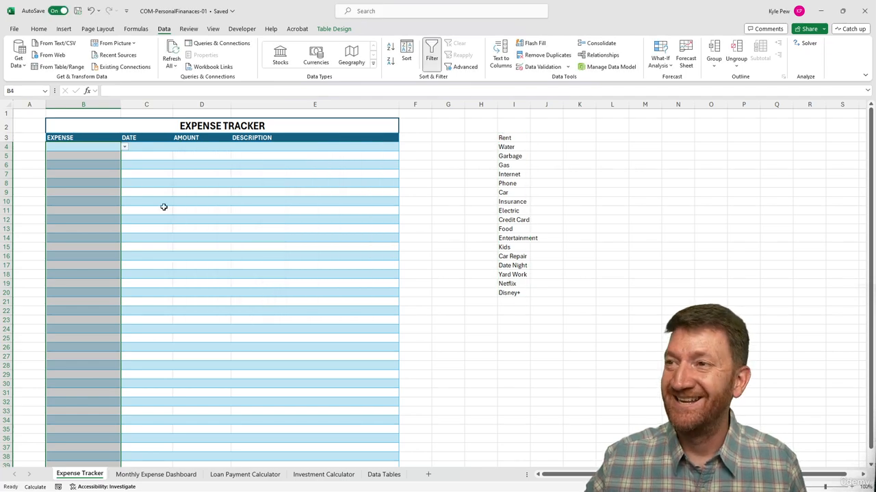
Step: Look through the choices in cell B4's drop-down list without picking one
left_click(66, 146)
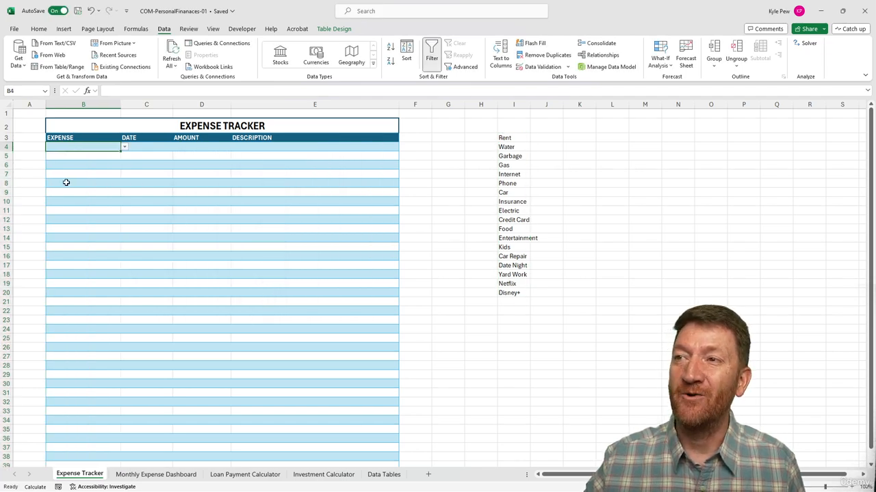
left_click(124, 149)
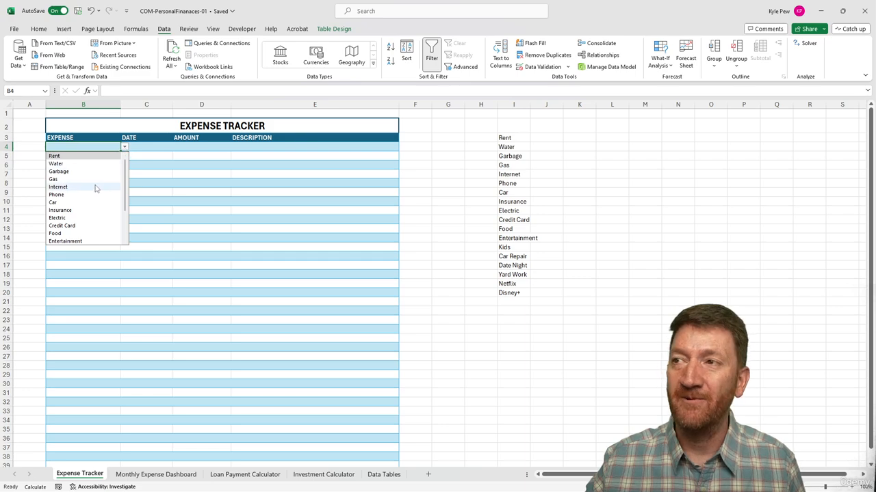
scroll(96, 188, "down", 2)
scroll(96, 193, "up", 2)
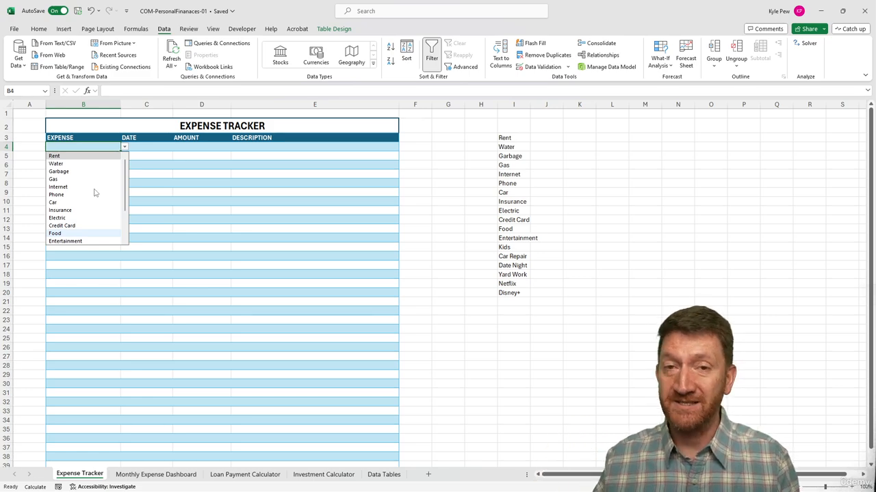
key("Escape")
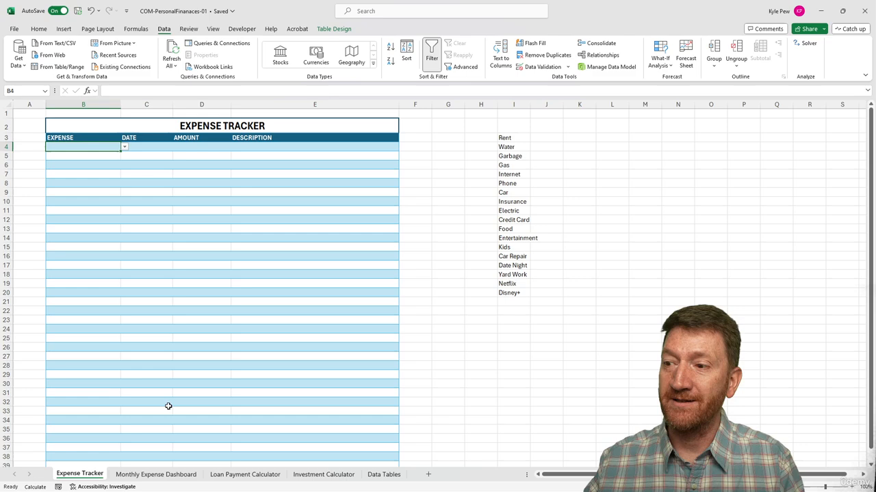
Step: Look at the tables on the Monthly Expense Dashboard sheet and recheck the order of B4's drop-down choices on Expense Tracker
left_click(147, 475)
left_click(98, 474)
left_click(146, 479)
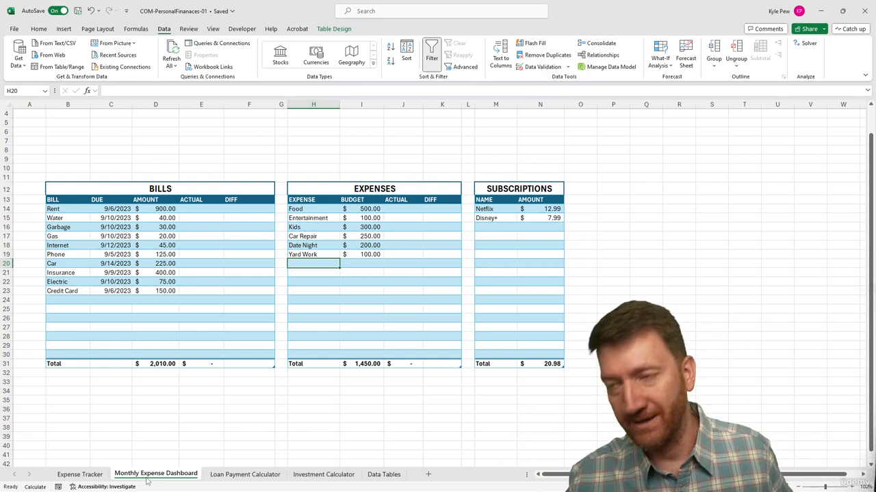
left_click(87, 473)
left_click(124, 147)
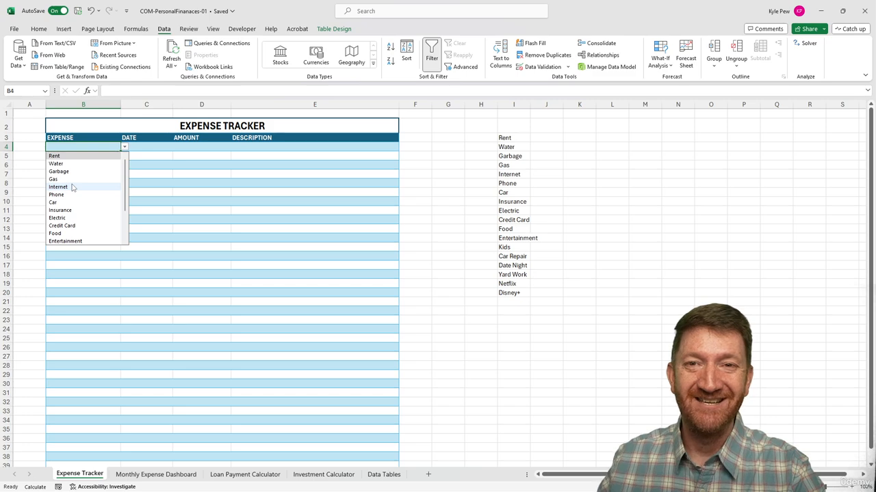
Step: Wrap the TOCOL formula in I3 in a SORT function with sort index 1 and sort order 1 (Ascending)
left_click(512, 138)
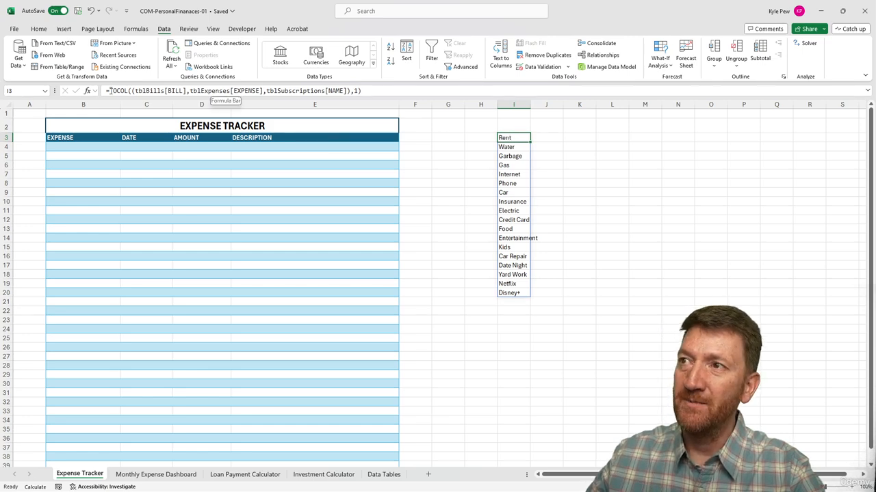
left_click(108, 91)
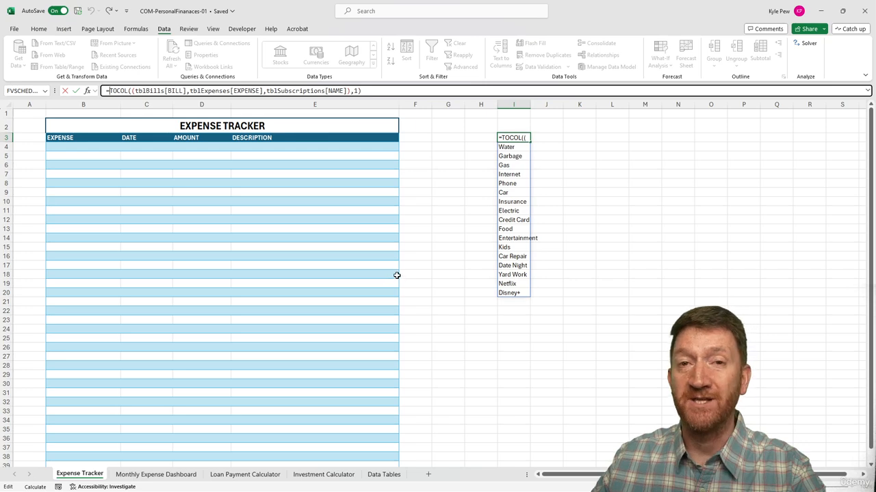
type("sort")
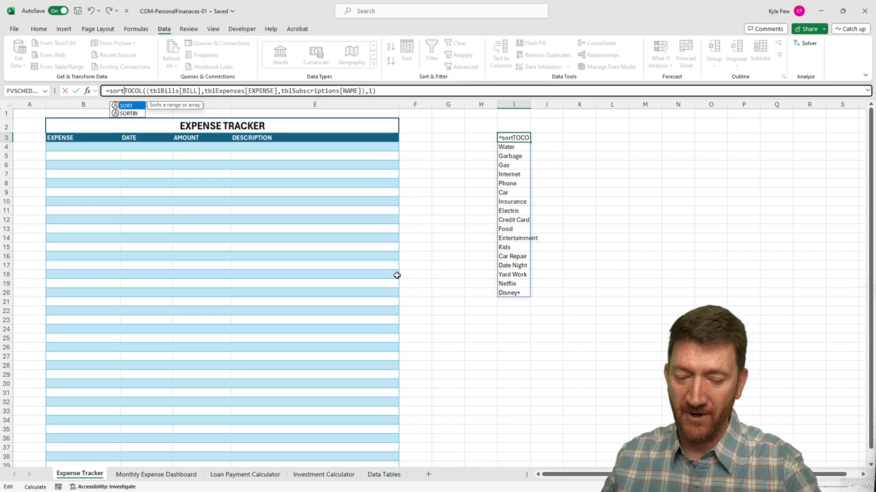
type("(")
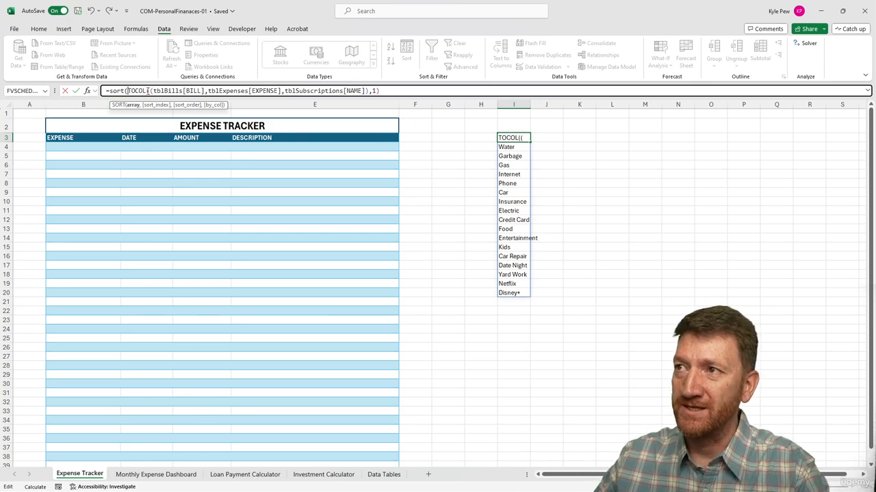
left_click(367, 91)
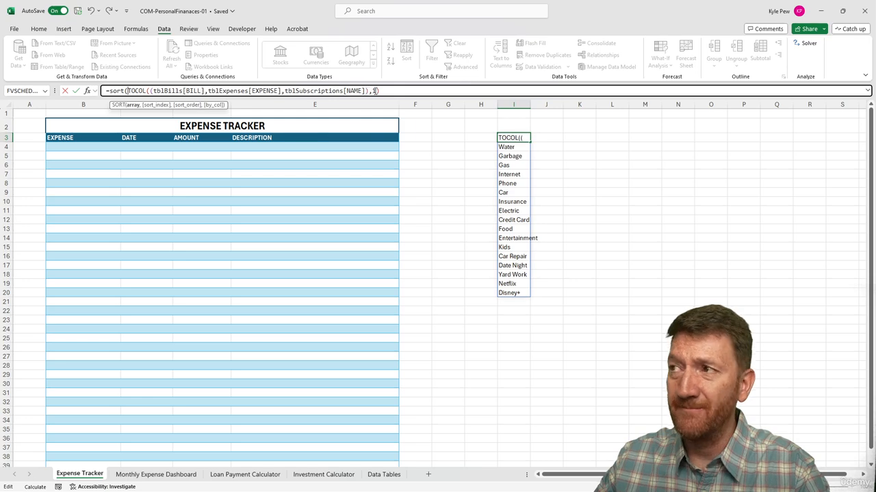
type(")")
left_click(388, 91)
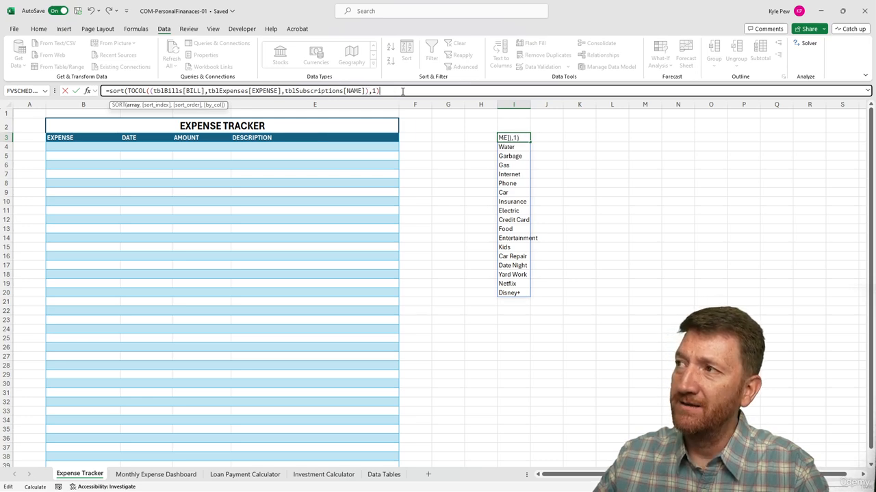
type(",1")
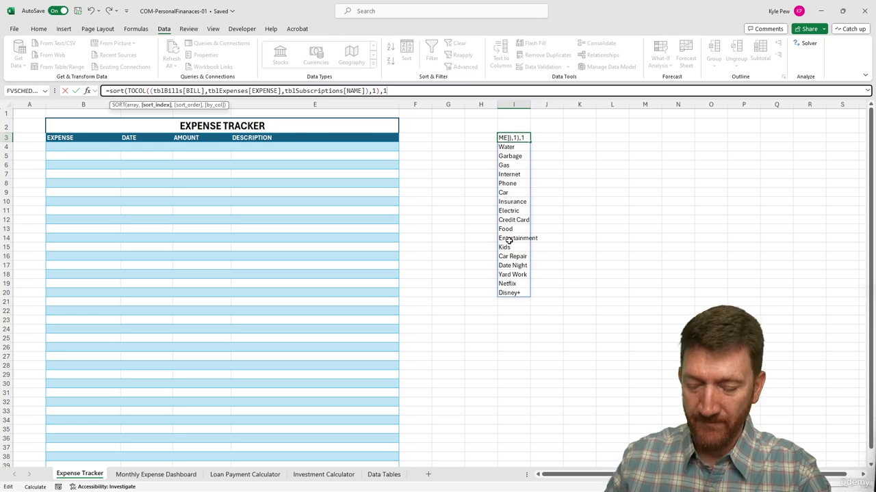
type(",")
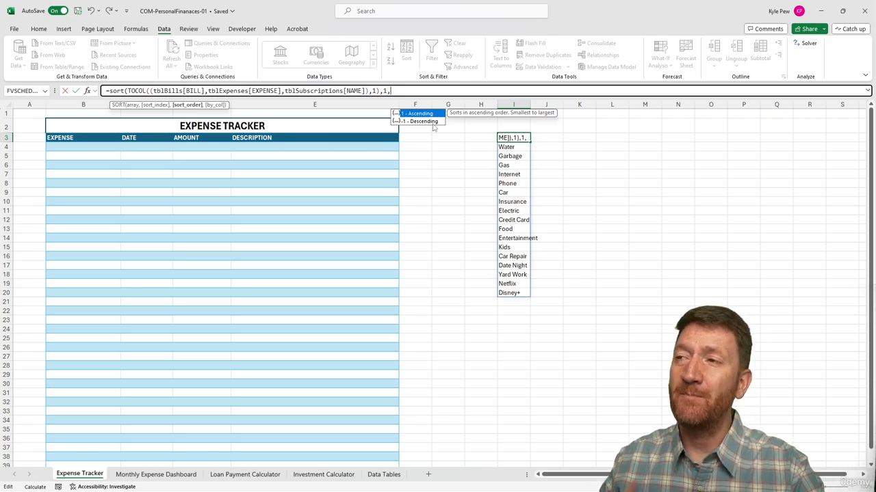
double_click(414, 113)
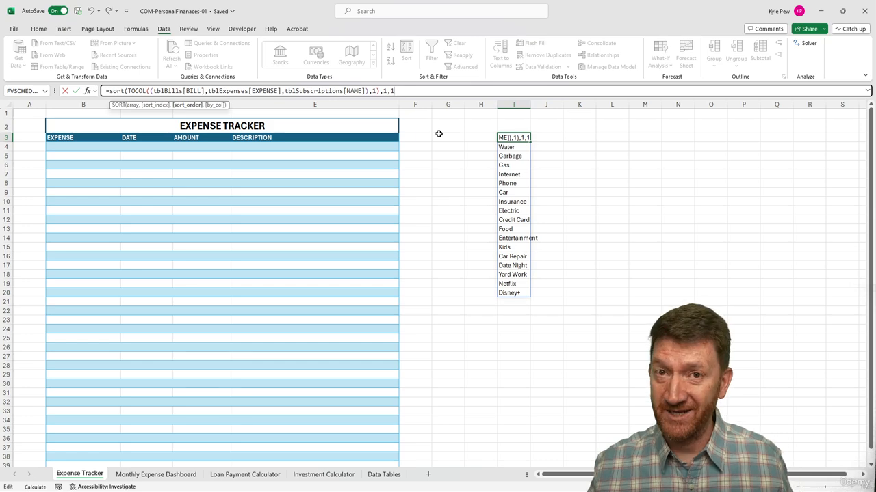
type(")")
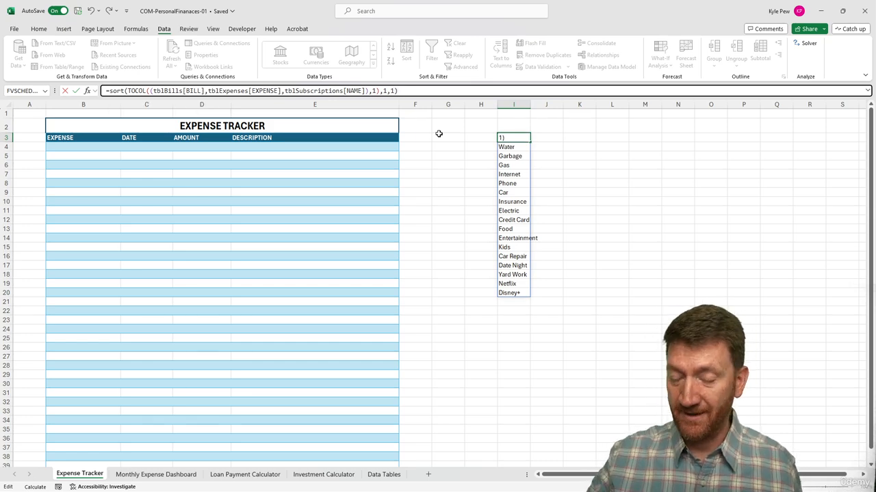
key("Return")
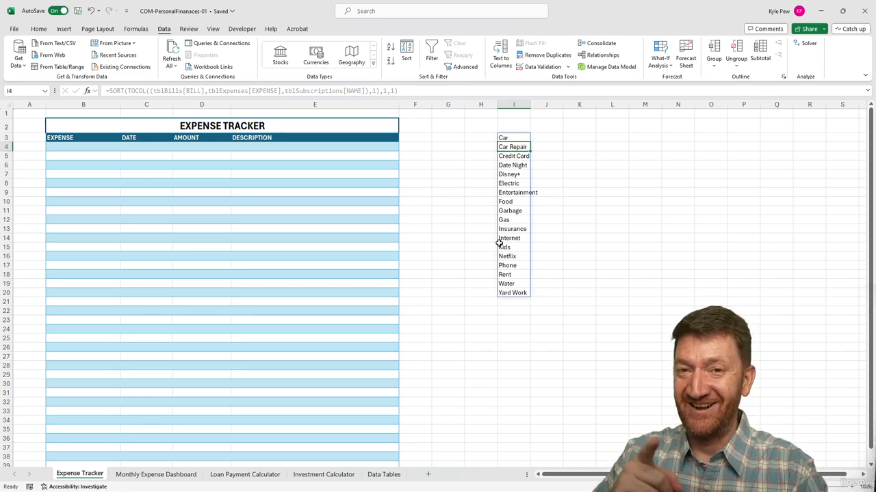
Step: Check the order of the choices in cell B4's drop-down list after the sort
left_click(96, 149)
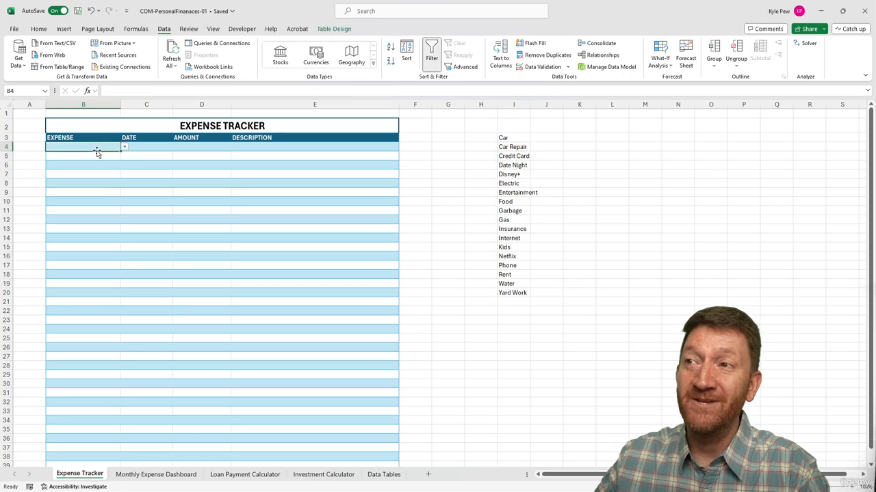
left_click(124, 147)
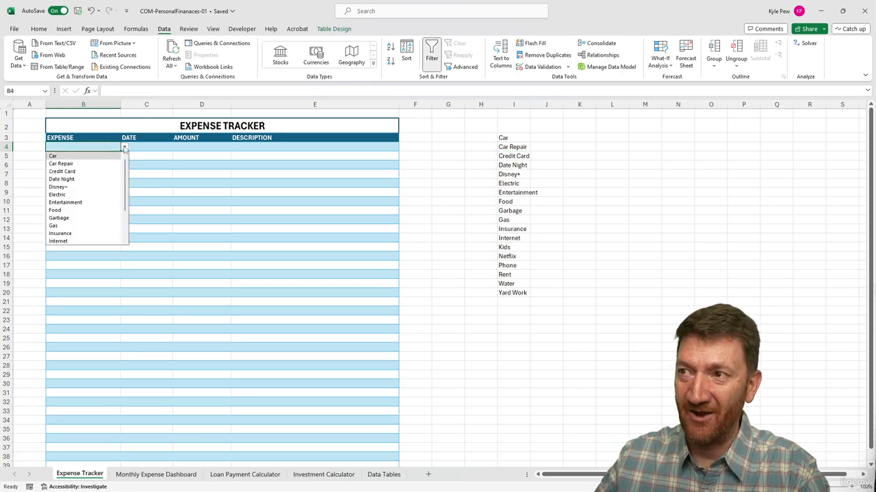